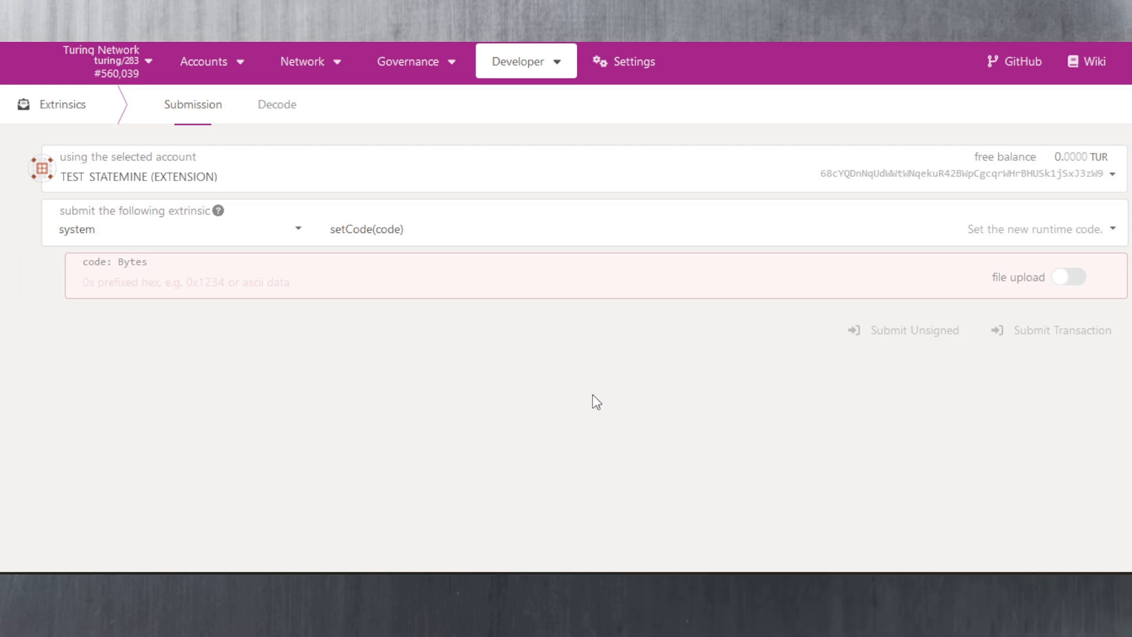
- Check in the network list that Turing Network is connected via OAK, and close the list without switching
click(148, 68)
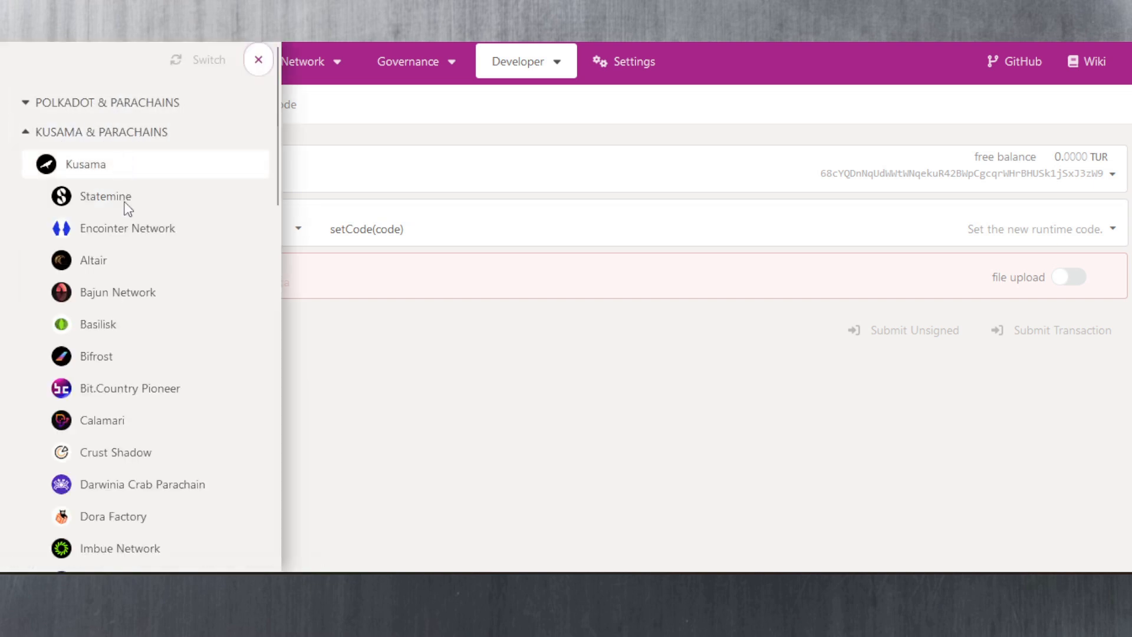
scroll(136, 287, down, 8)
scroll(137, 288, down, 10)
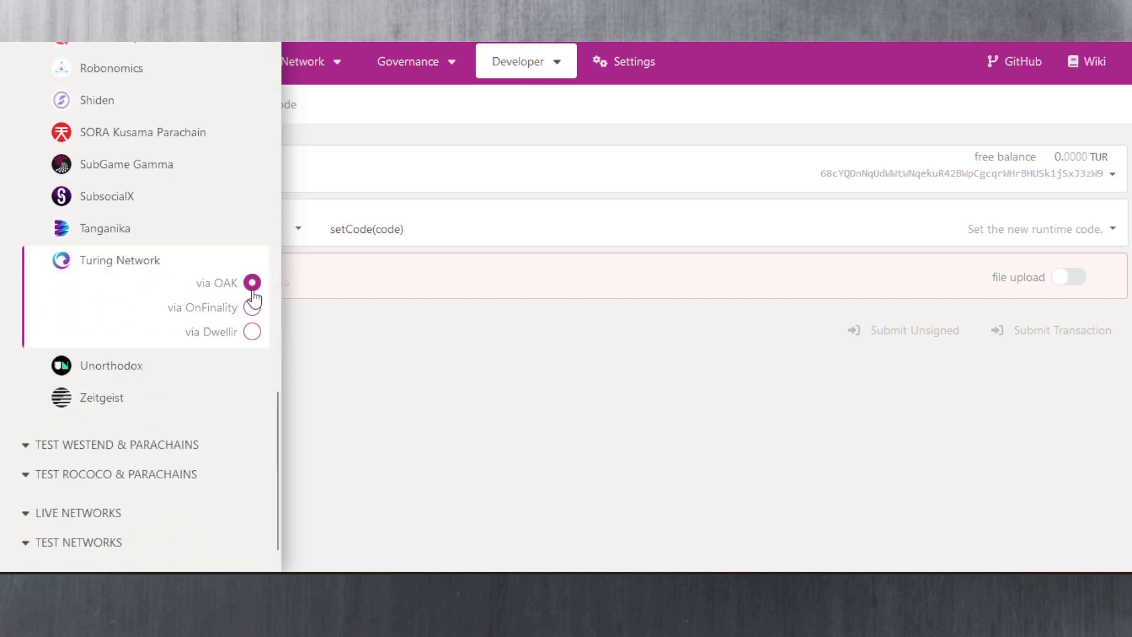
scroll(164, 288, up, 10)
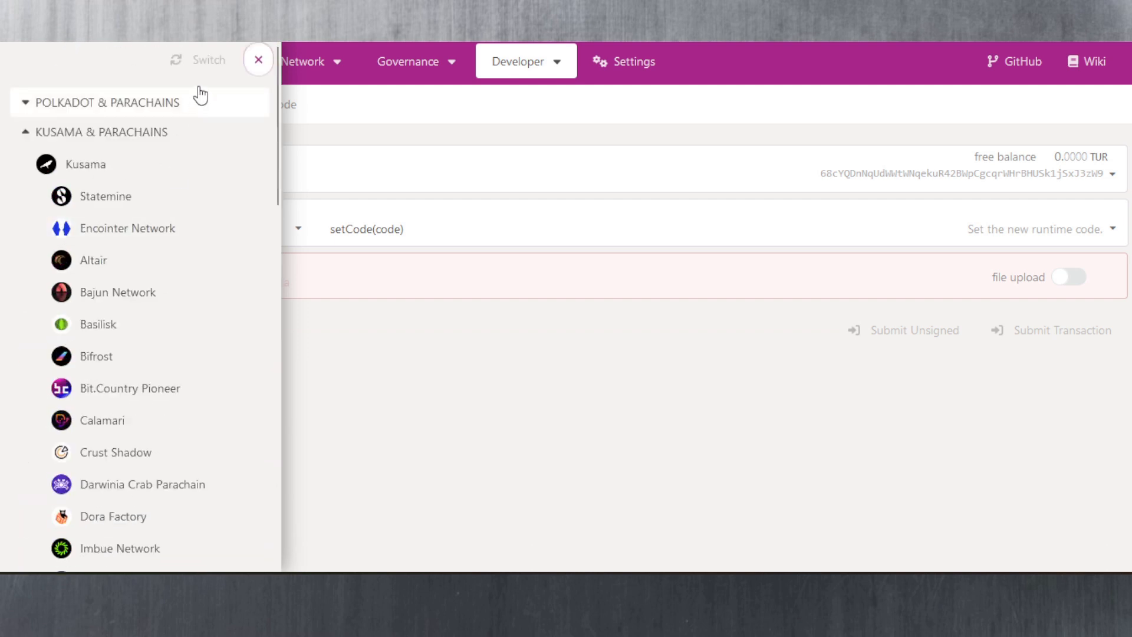
click(387, 391)
mouse_move(513, 63)
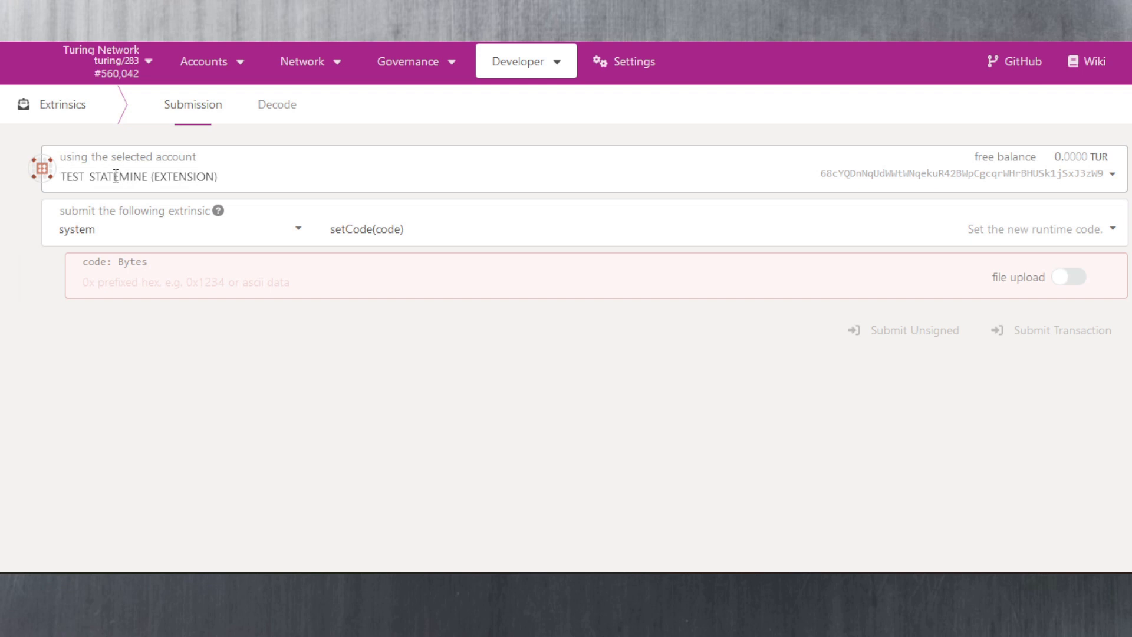
- Set the module of the extrinsic being submitted to parachainStaking
click(299, 236)
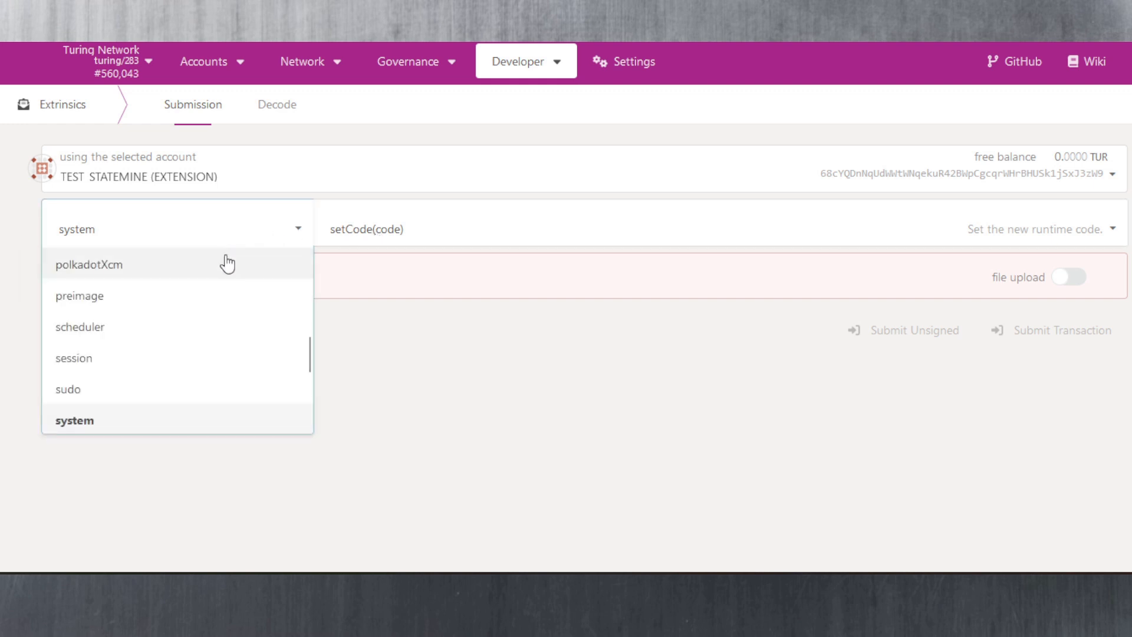
scroll(226, 266, down, 3)
scroll(226, 266, down, 1)
scroll(227, 266, up, 6)
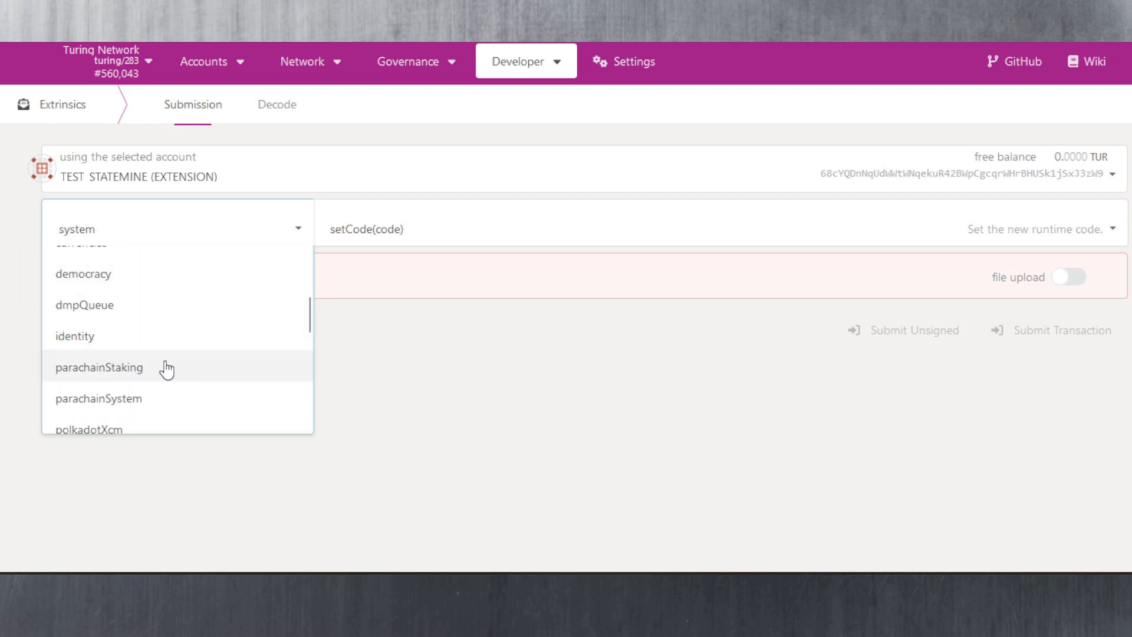
click(165, 367)
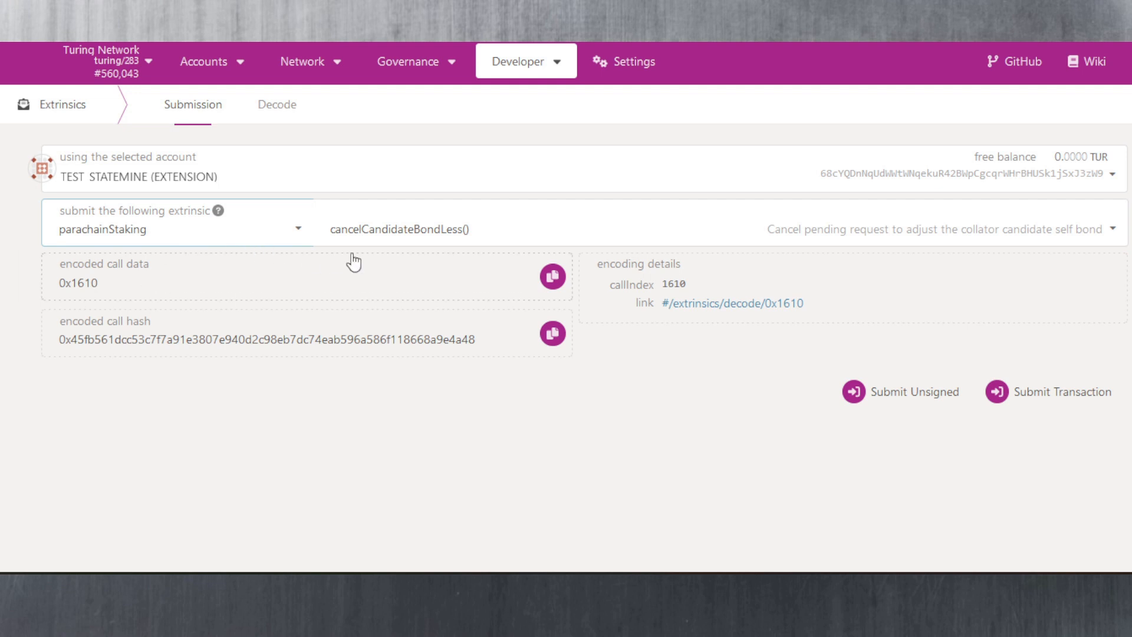
click(585, 359)
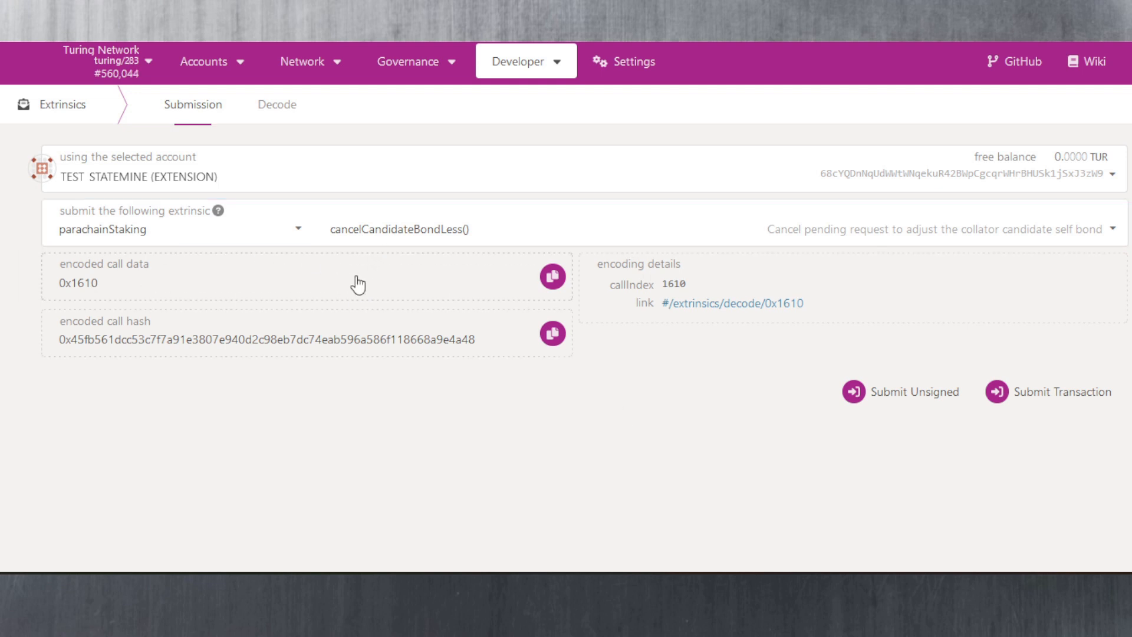
- Choose scheduleRevokeDelegation(collator) as the parachainStaking call
click(366, 241)
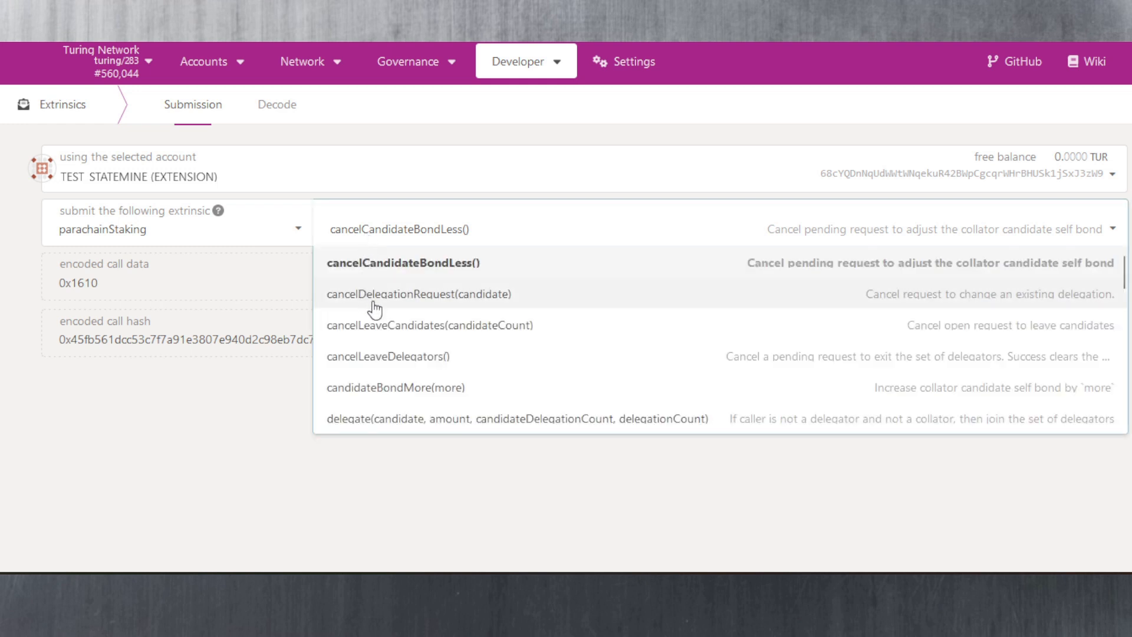
scroll(373, 308, down, 3)
scroll(374, 309, down, 6)
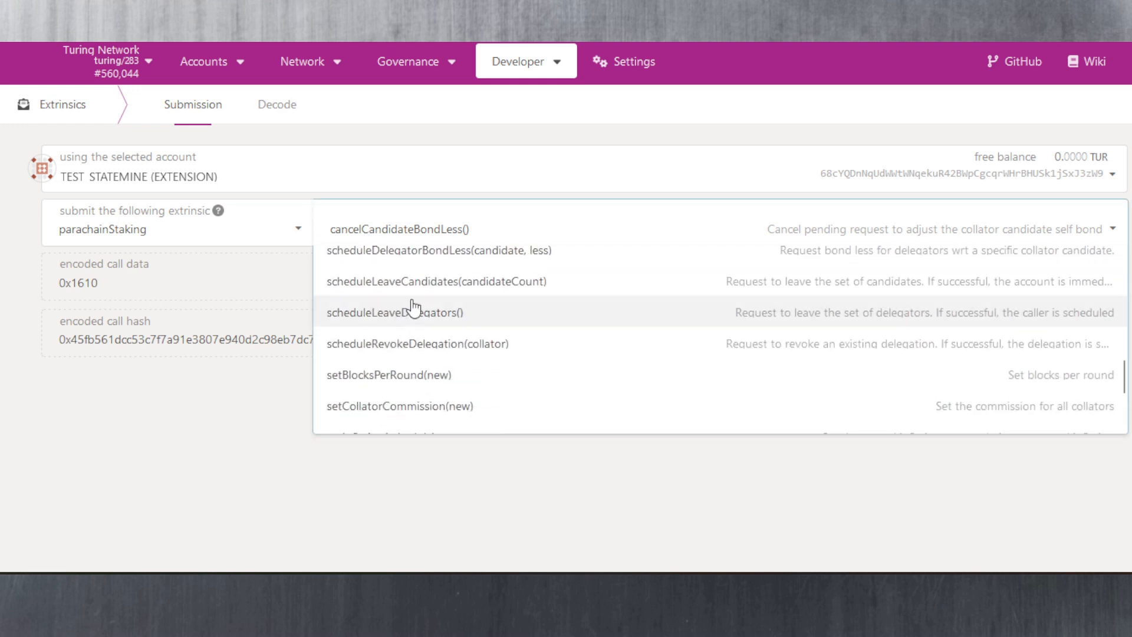
click(425, 345)
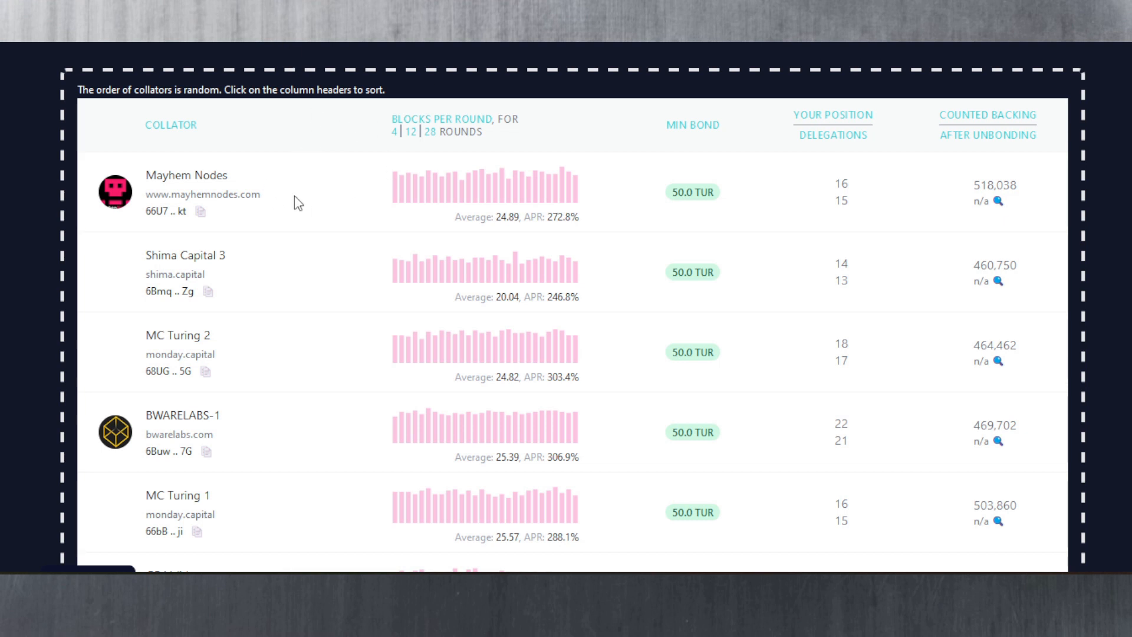
- Examine the Turing collator list, comparing the collators' addresses, blocks per round, APR, minimum bond and counted backing
scroll(235, 235, down, 5)
scroll(235, 238, down, 5)
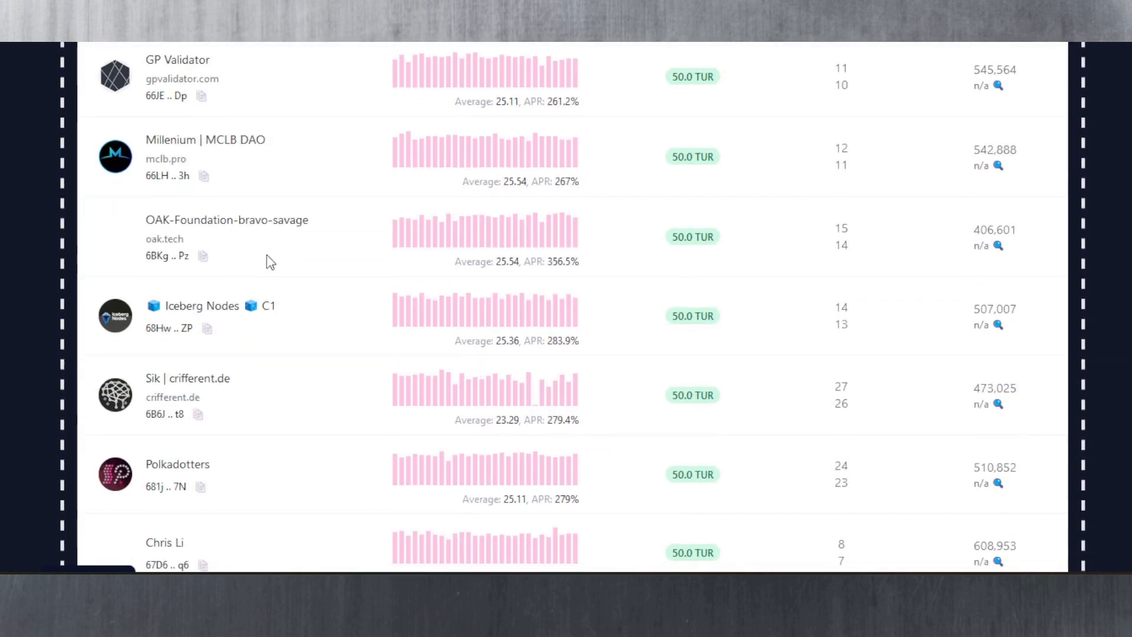
scroll(293, 253, down, 4)
scroll(268, 260, down, 5)
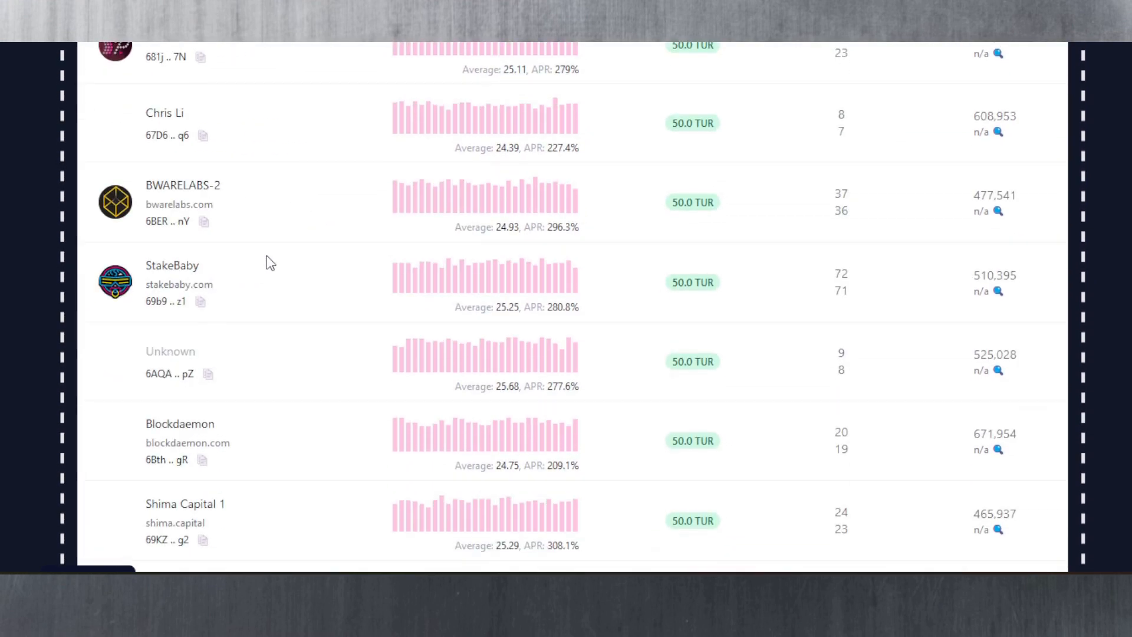
scroll(302, 267, up, 2)
scroll(299, 263, up, 7)
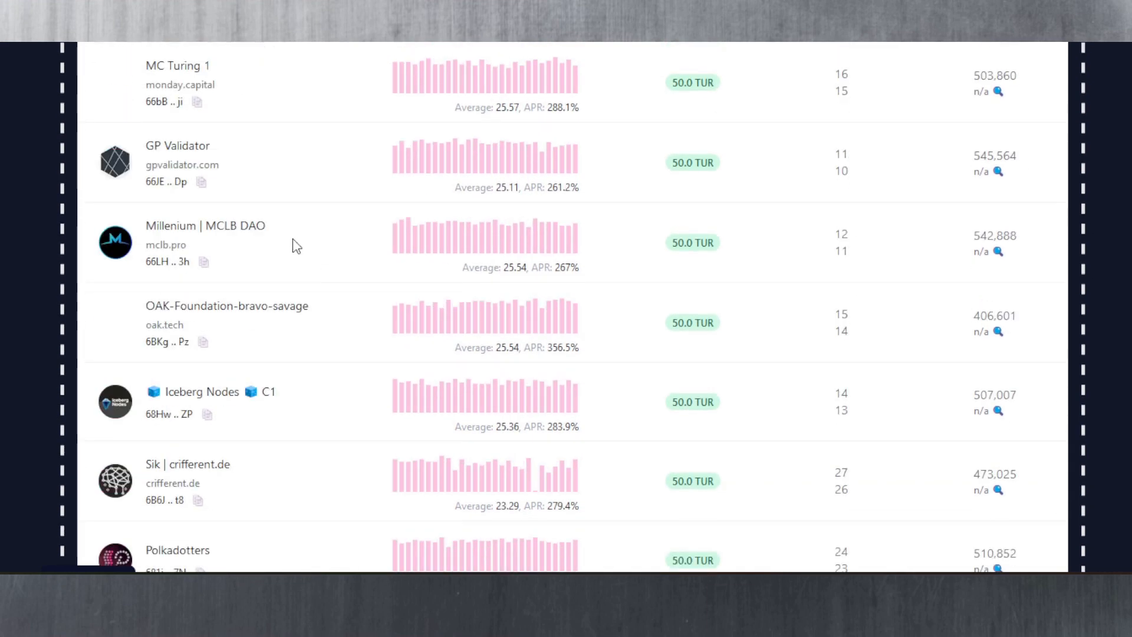
scroll(293, 245, up, 3)
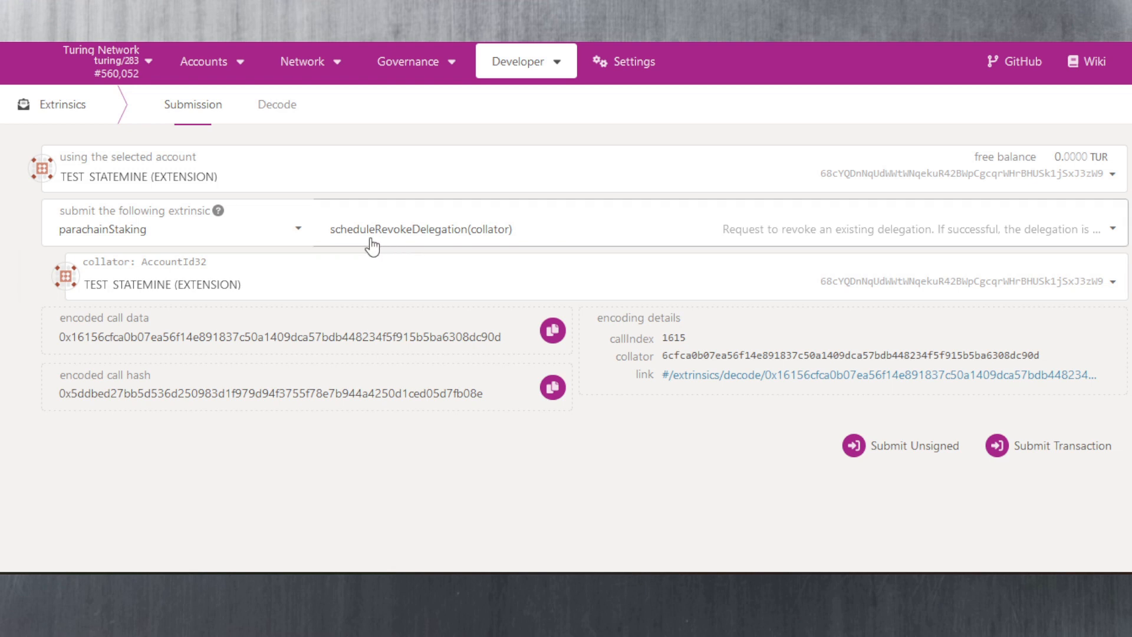
- Change the parachainStaking call to executeDelegationRequest(delegator, candidate)
click(403, 235)
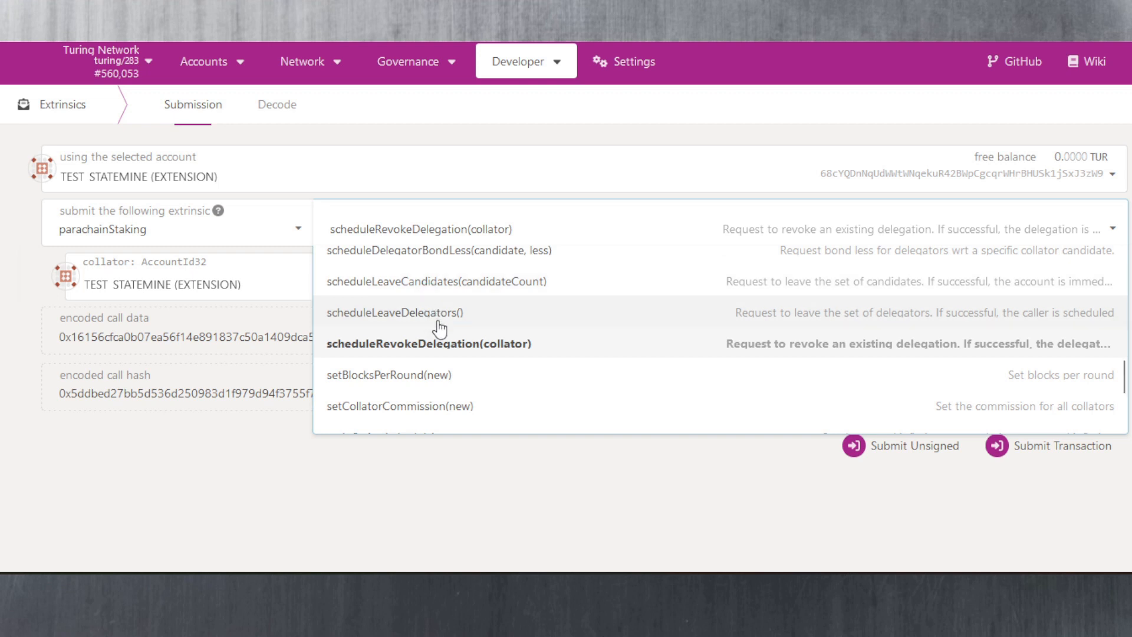
scroll(435, 323, up, 4)
scroll(428, 308, up, 3)
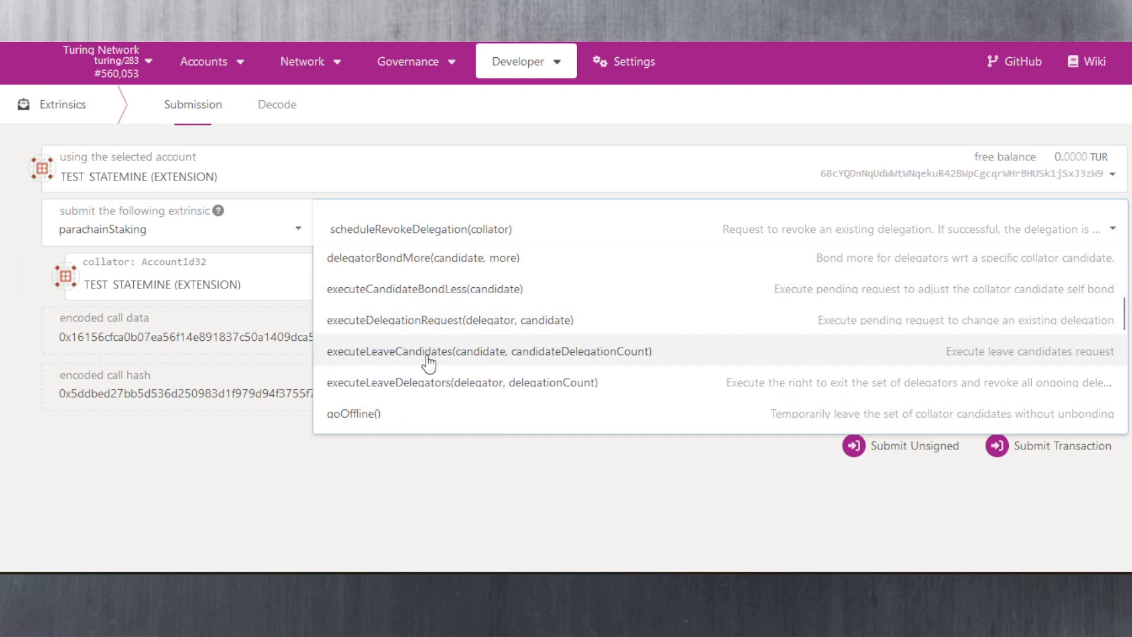
click(417, 323)
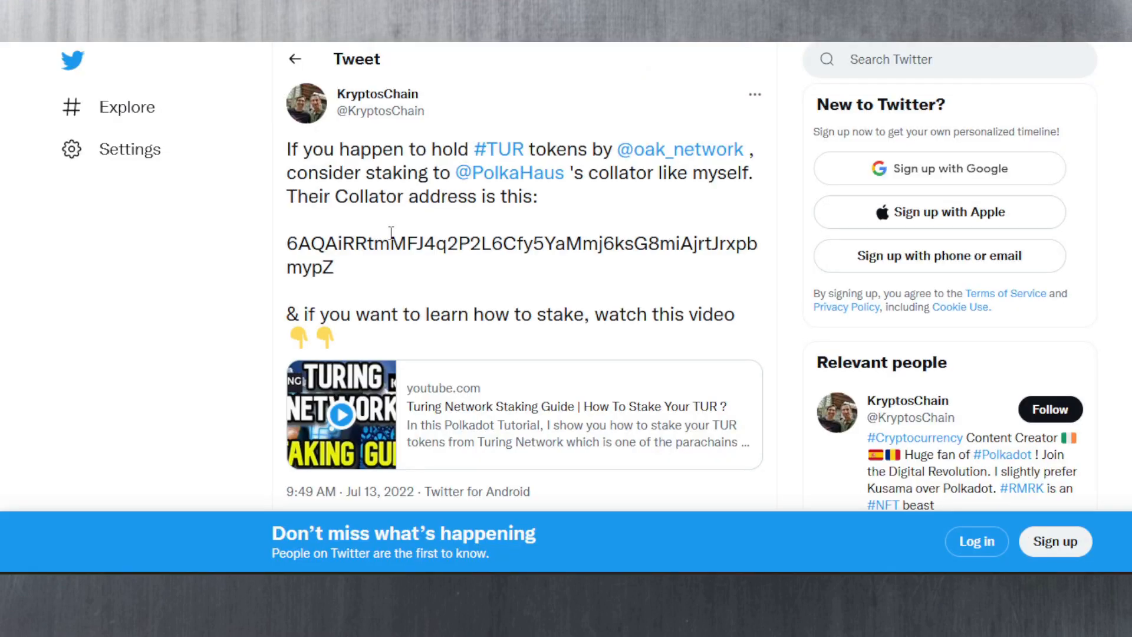
- Copy PolkaHaus's collator address from the tweet on Twitter and set it as the candidate account of the delegation request
double_click(387, 243)
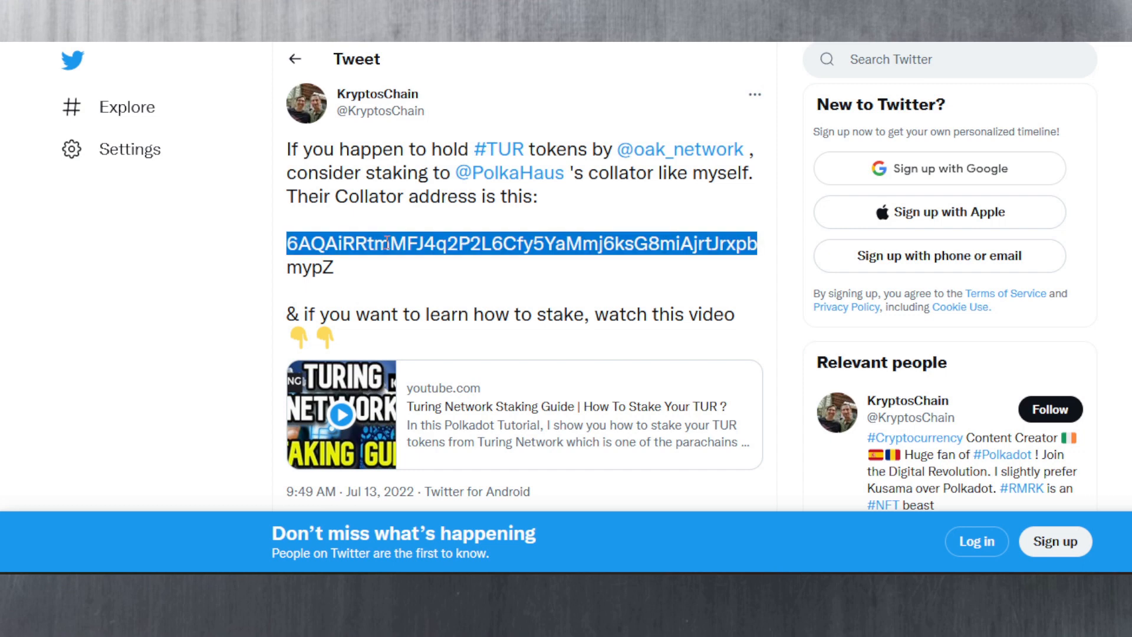
drag(353, 270, 287, 244)
right_click(303, 249)
click(317, 259)
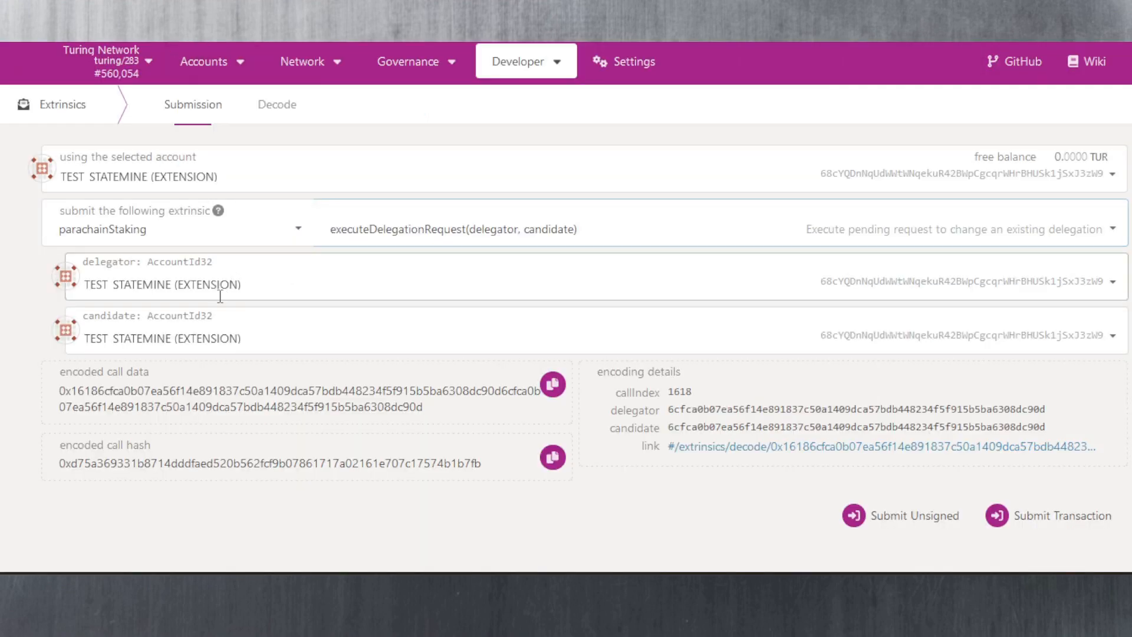
click(196, 345)
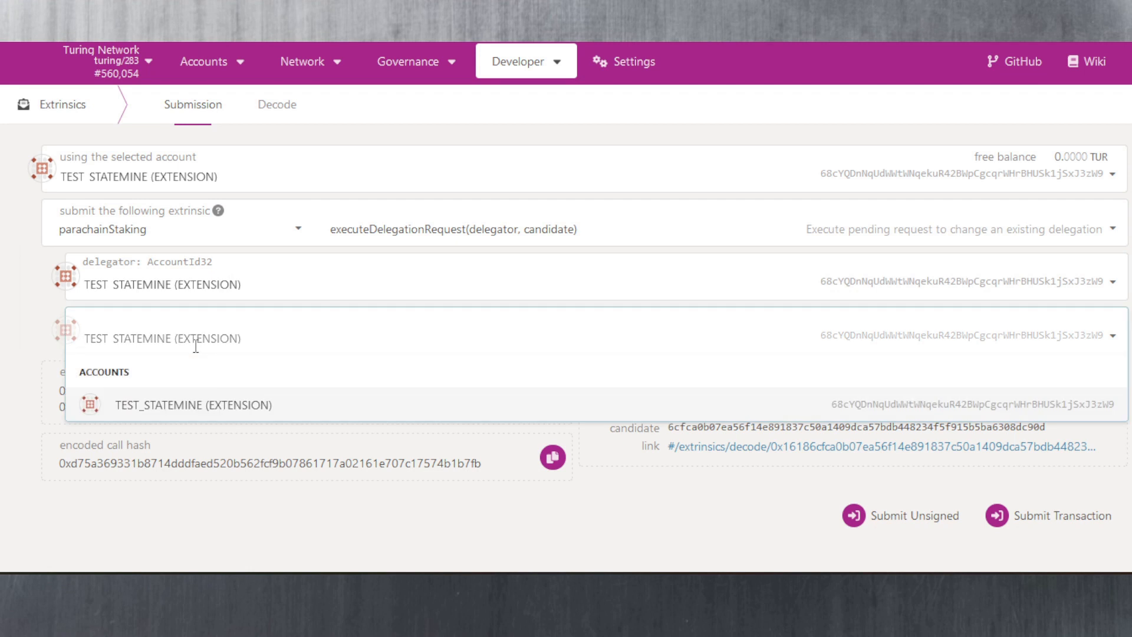
key(ctrl+v)
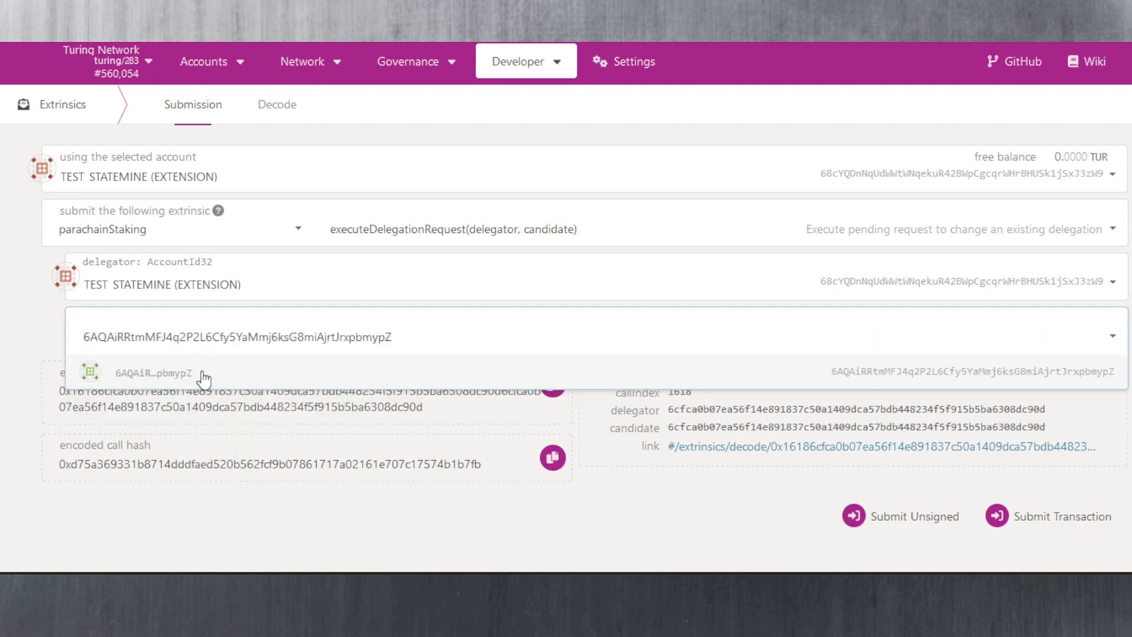
click(201, 374)
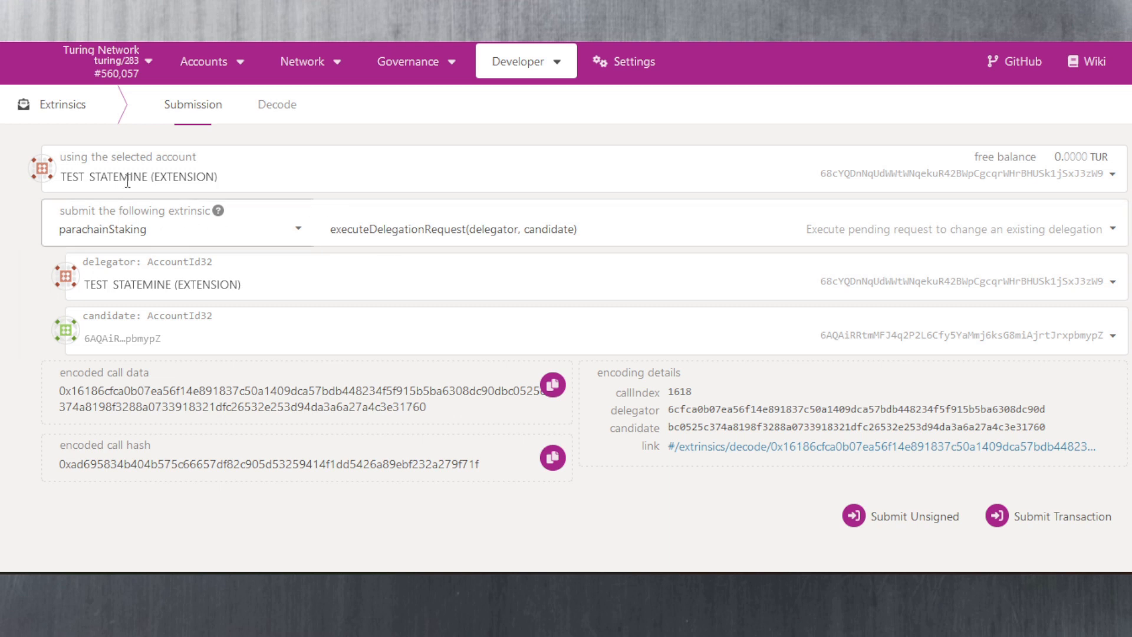
- Choose the scheduleDelegatorBondLess(candidate, less) call and open its less amount for editing
click(437, 239)
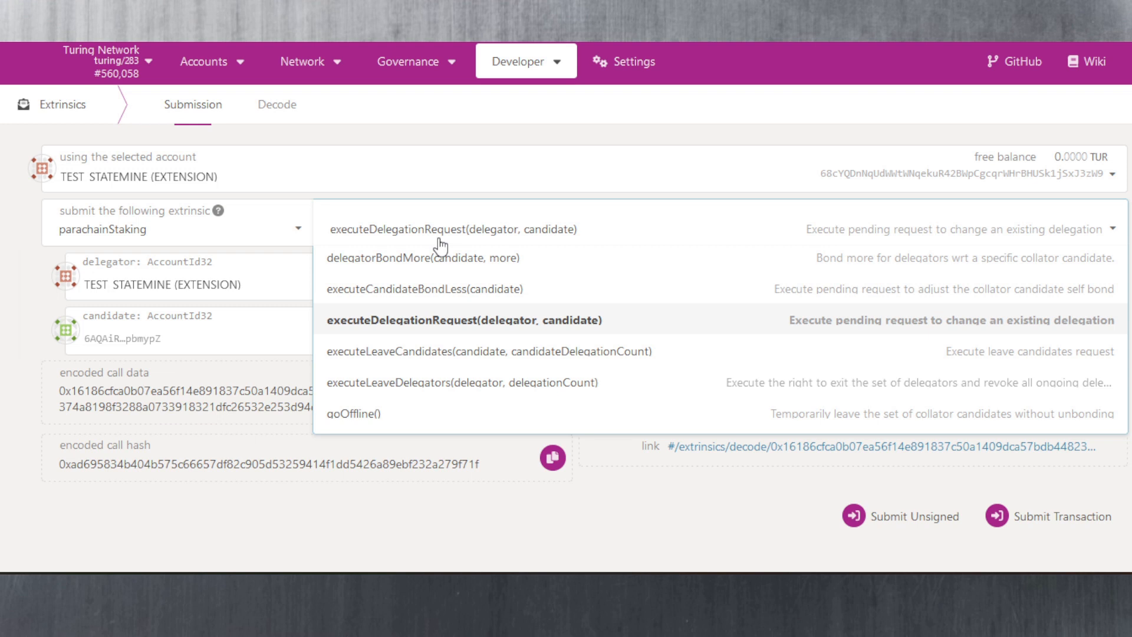
scroll(456, 322, up, 3)
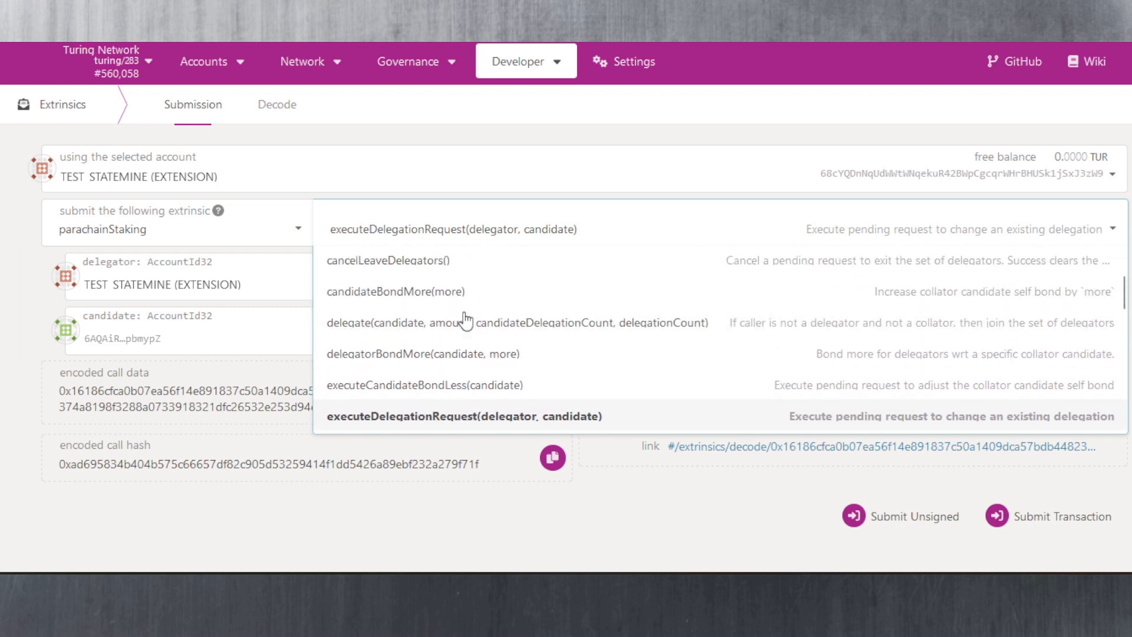
scroll(466, 321, down, 8)
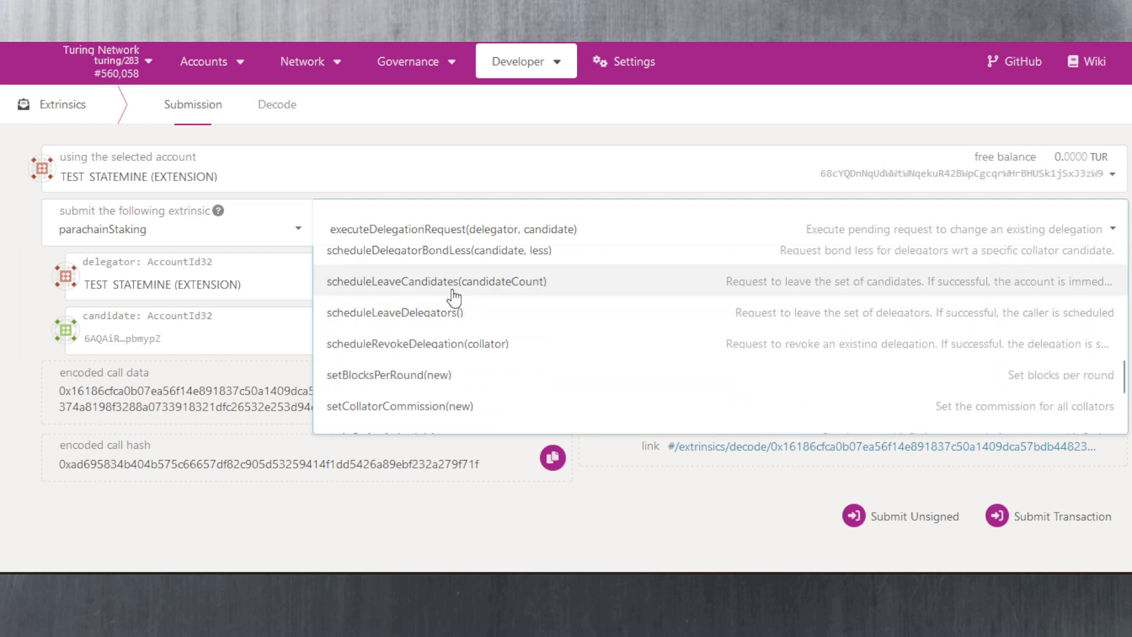
click(489, 253)
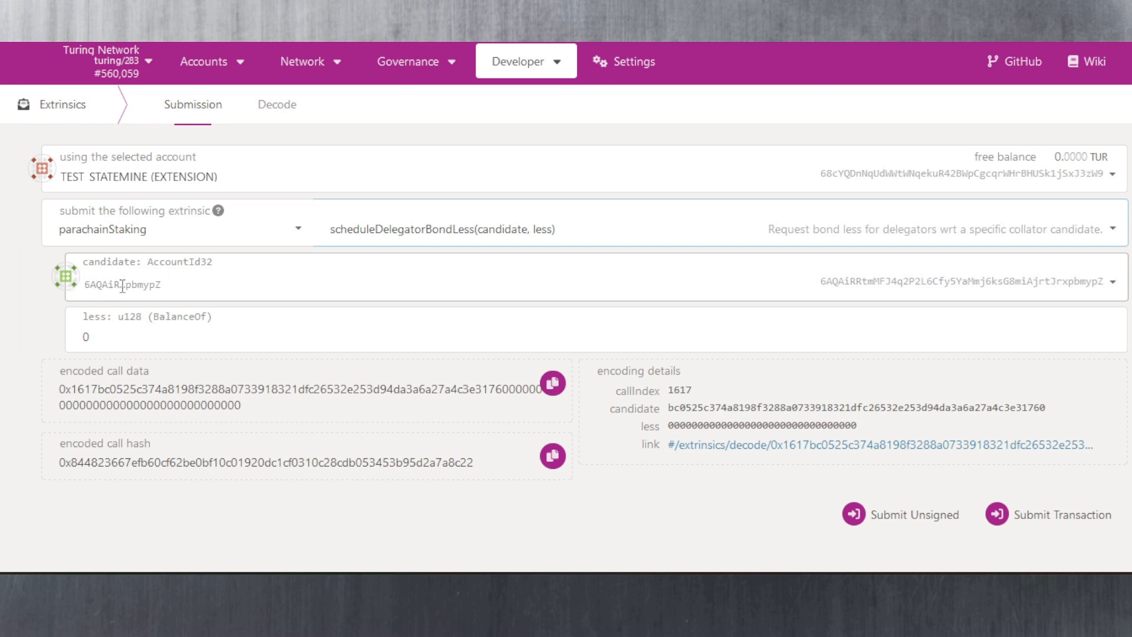
click(115, 339)
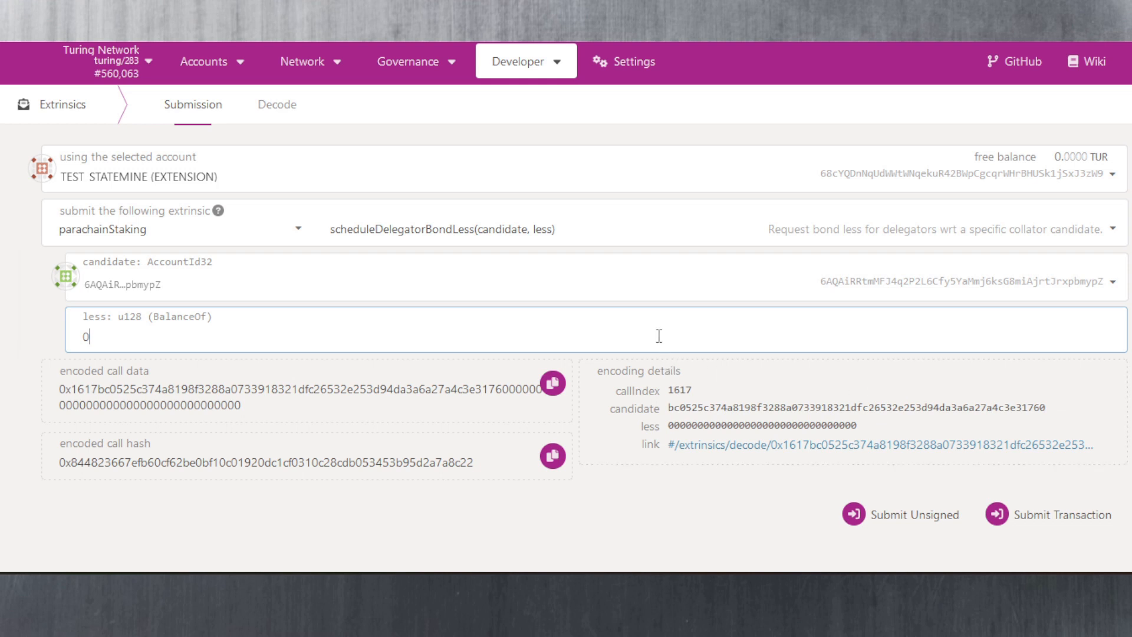
- Switch the call back to executeDelegationRequest(delegator, candidate) and set TEST_STATEMINE as the delegator account
click(470, 241)
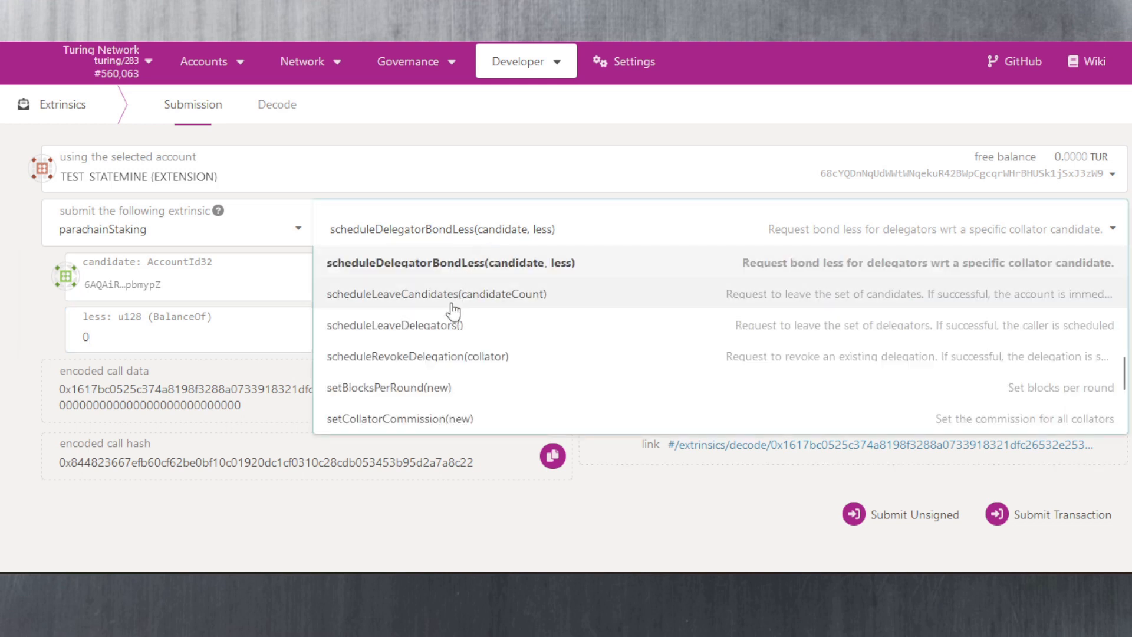
scroll(453, 309, down, 3)
scroll(453, 309, up, 8)
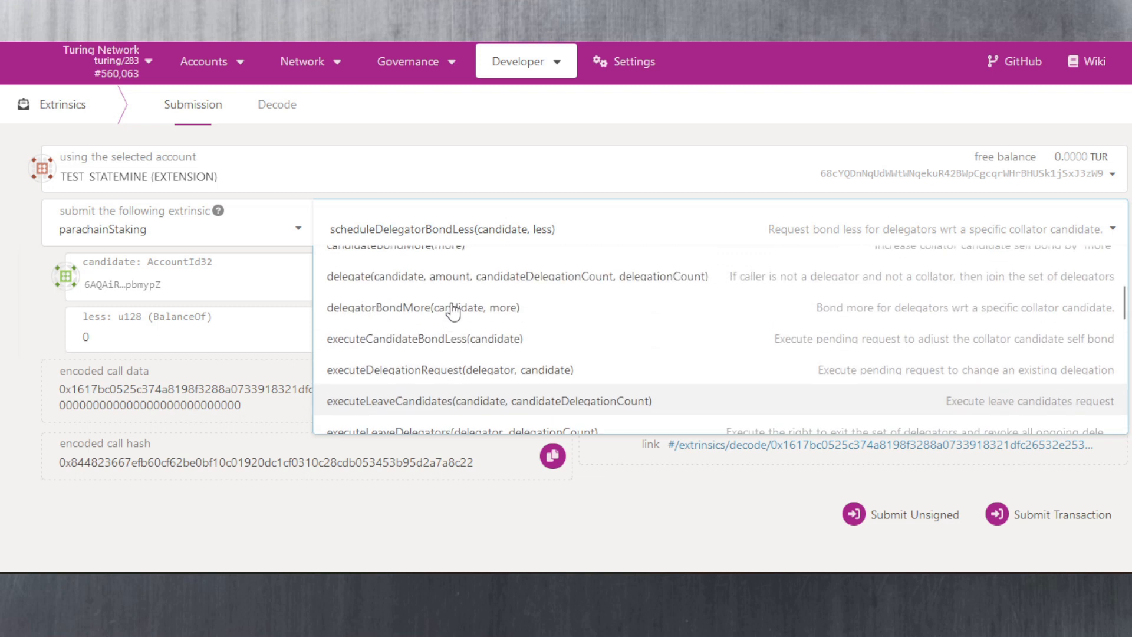
click(458, 372)
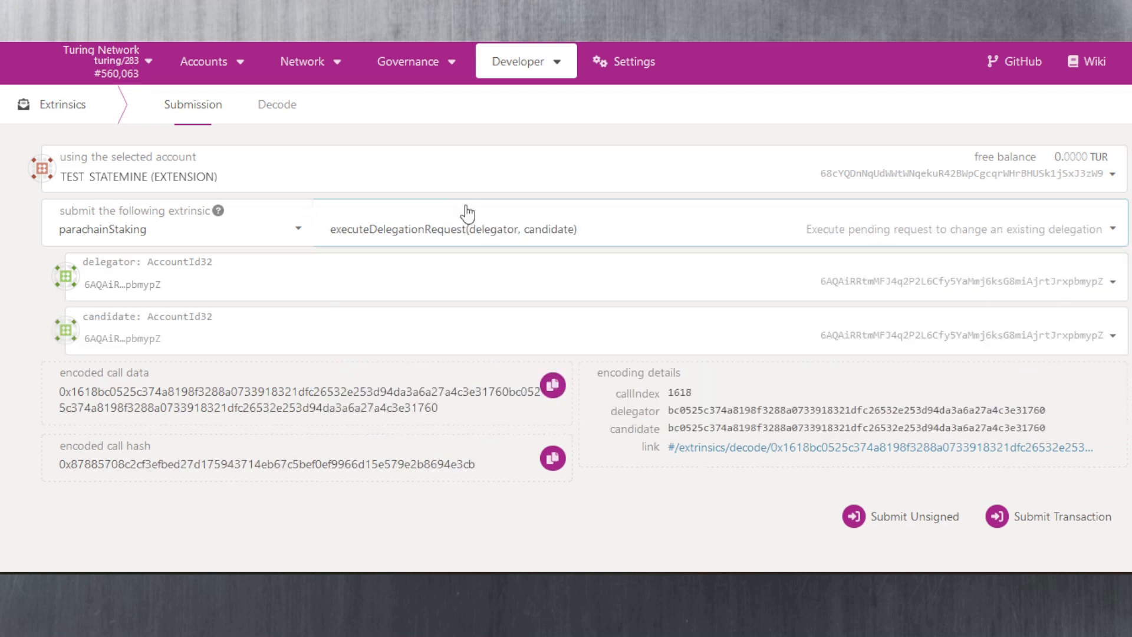
click(159, 285)
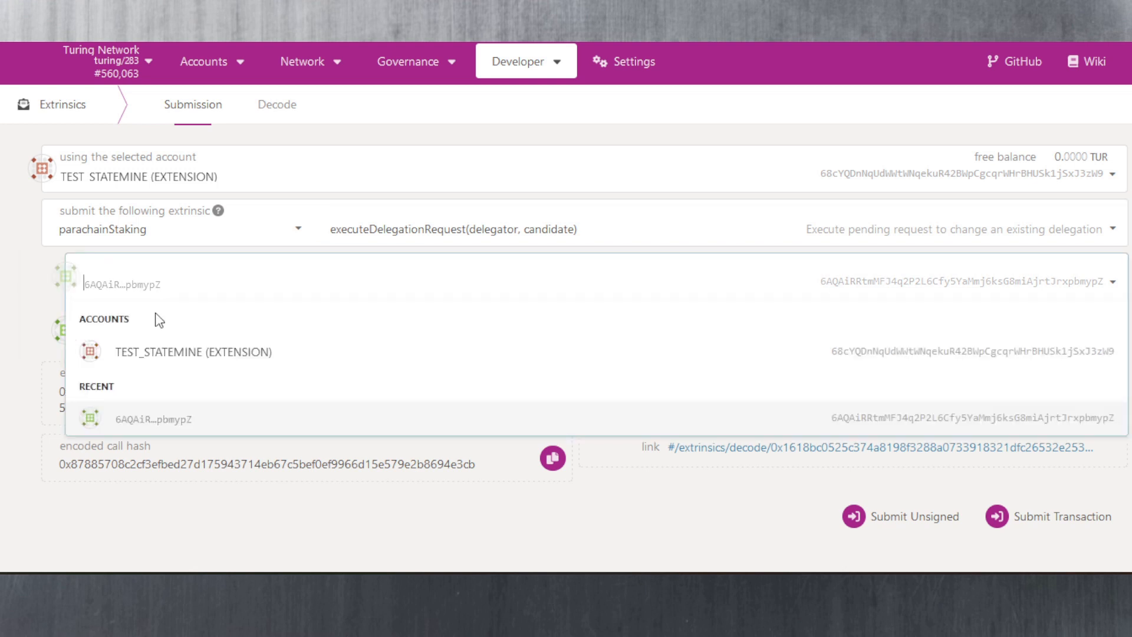
click(157, 345)
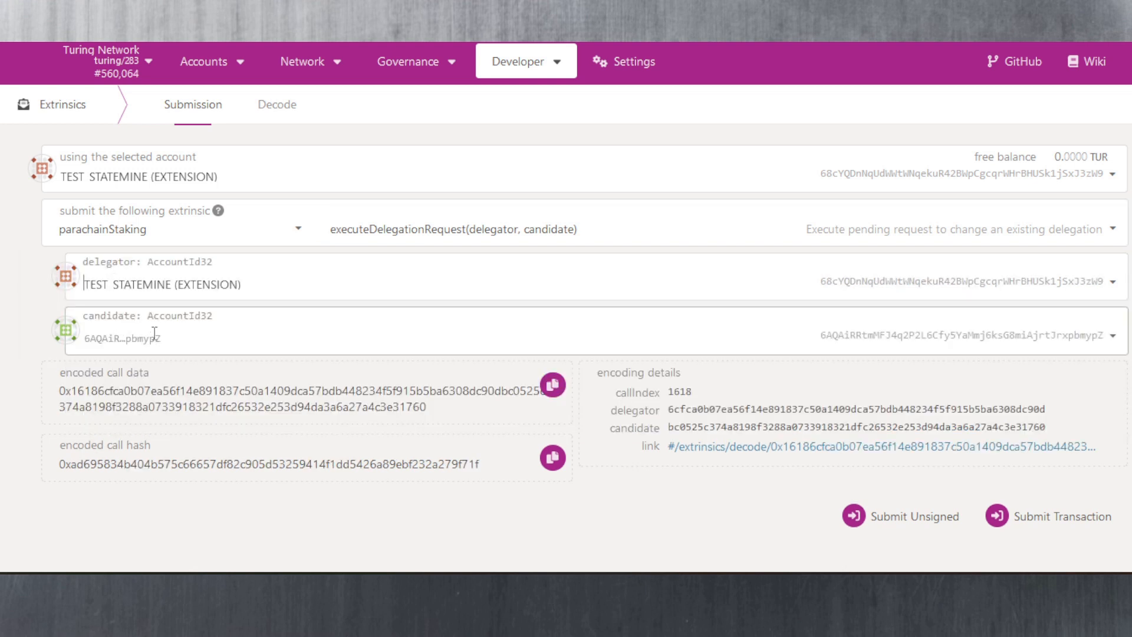